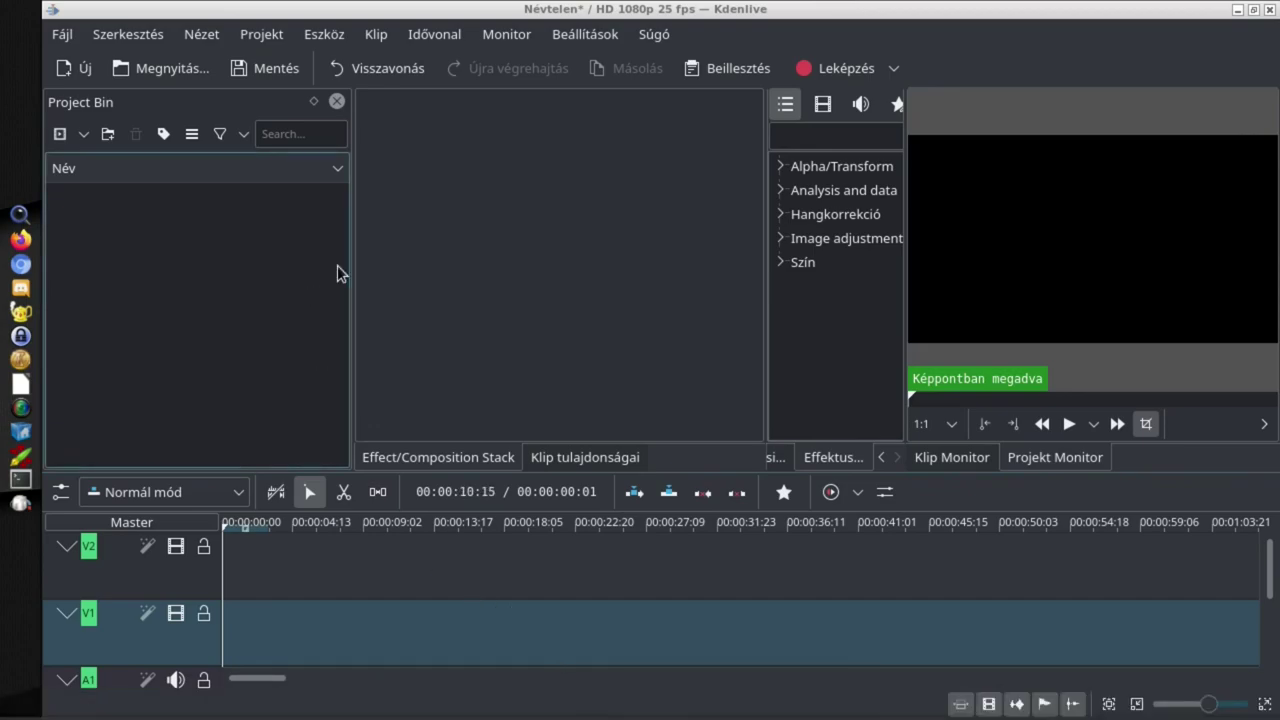
Step: Start a new slideshow clip in the project bin and name it 001
click(276, 44)
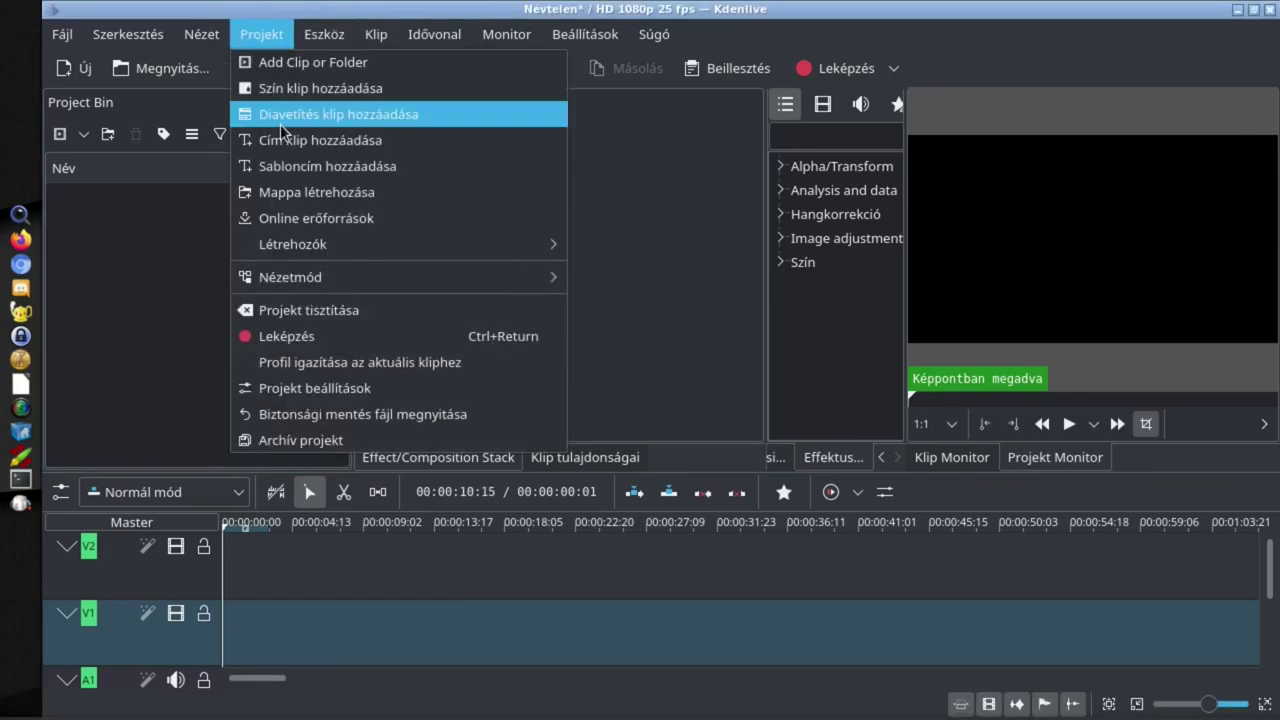
click(100, 391)
click(84, 139)
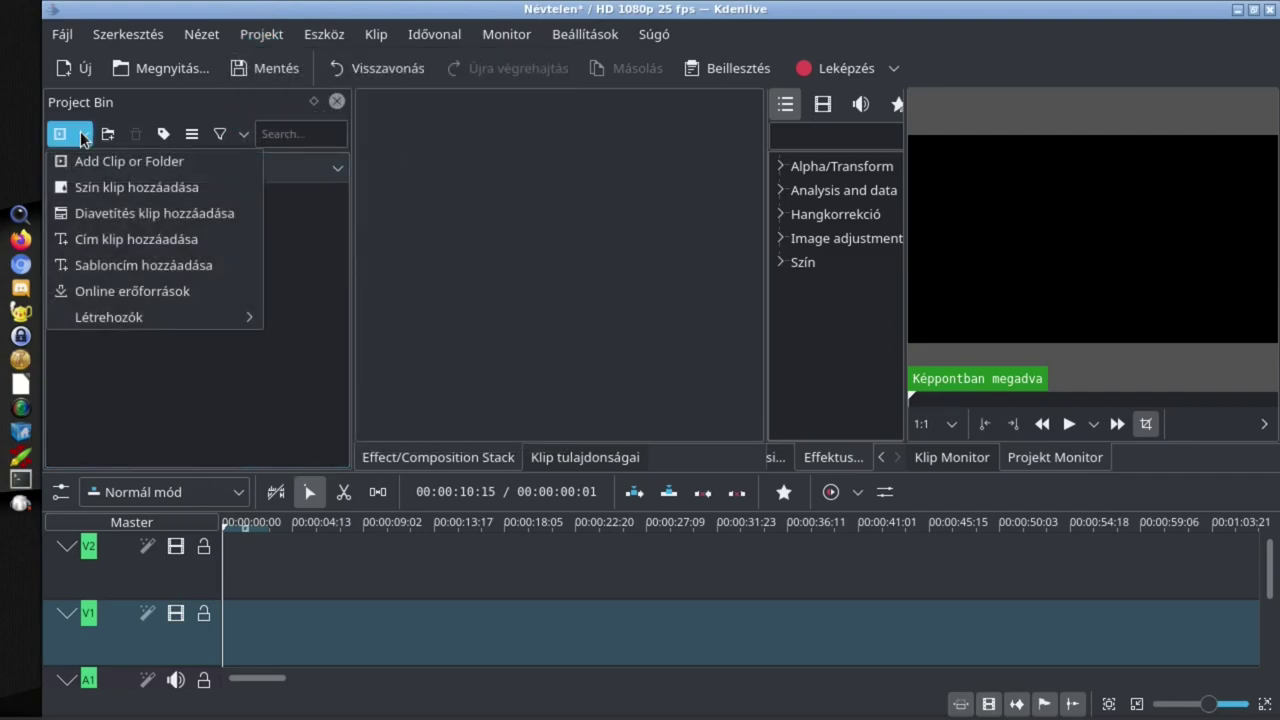
click(82, 214)
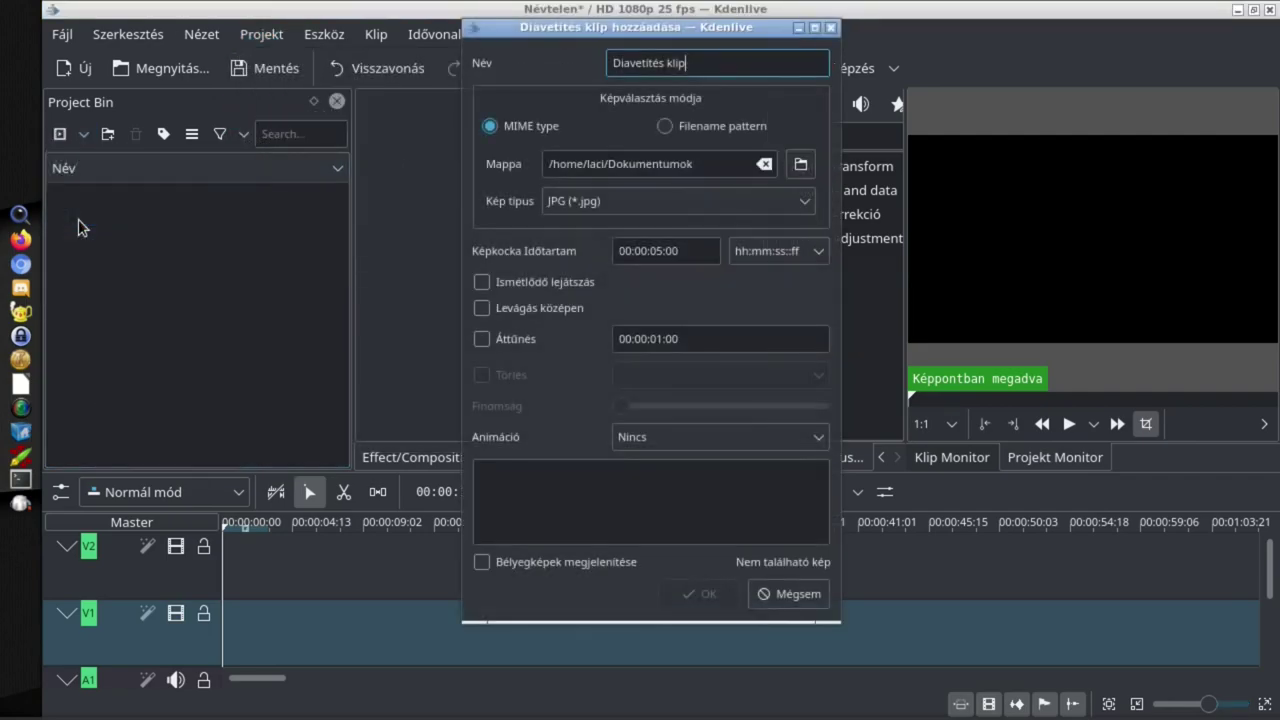
click(814, 27)
drag(349, 49, 26, 50)
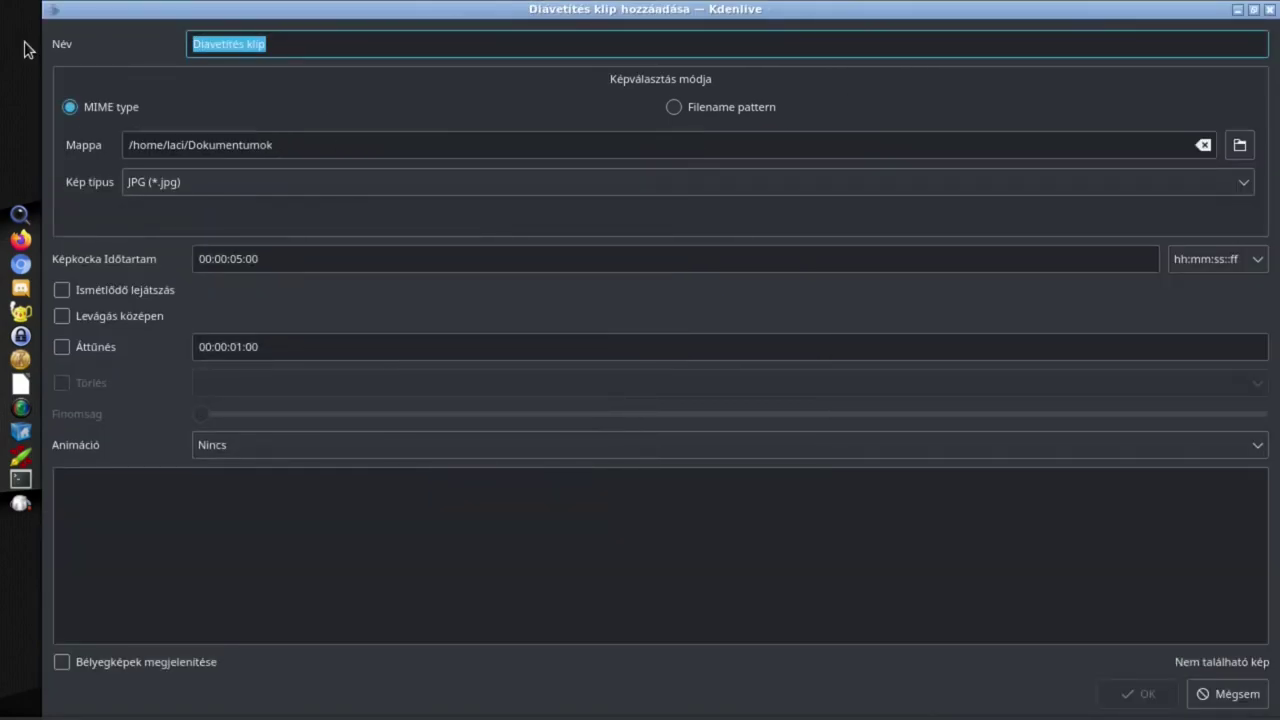
text(001)
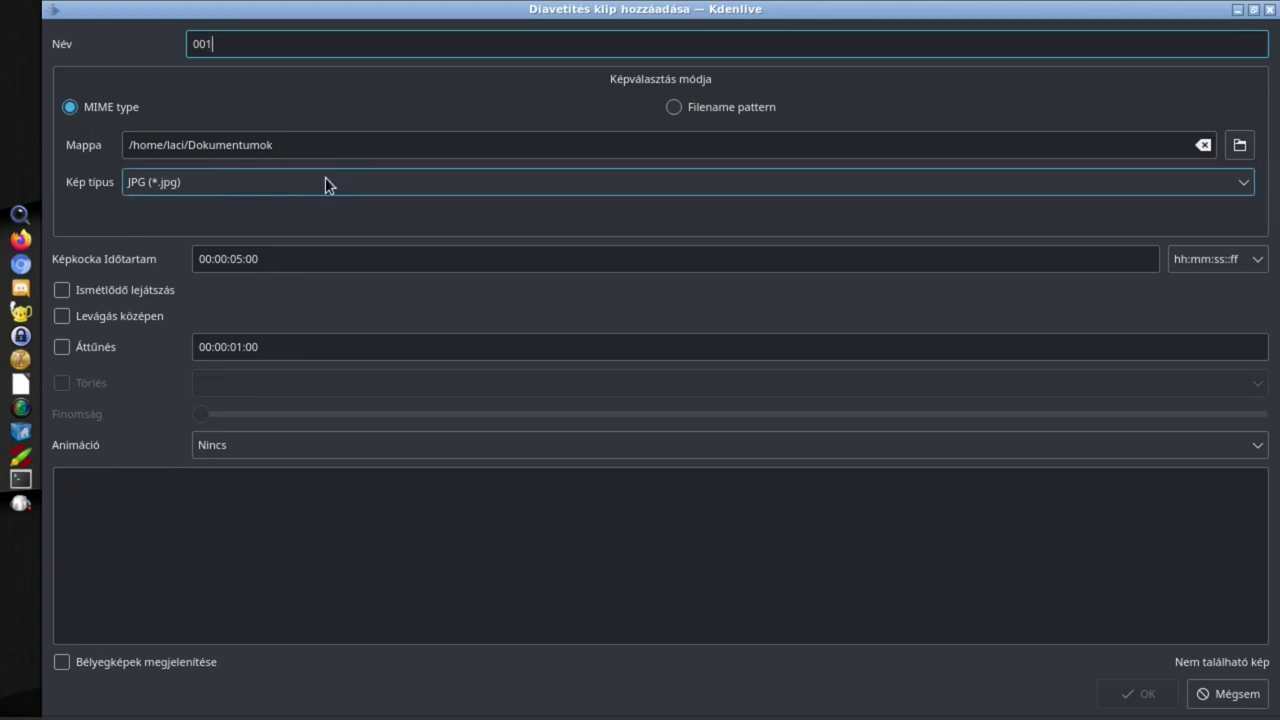
Step: Choose the aaa folder inside Letöltések as the source of the slideshow's JPG images
click(1162, 183)
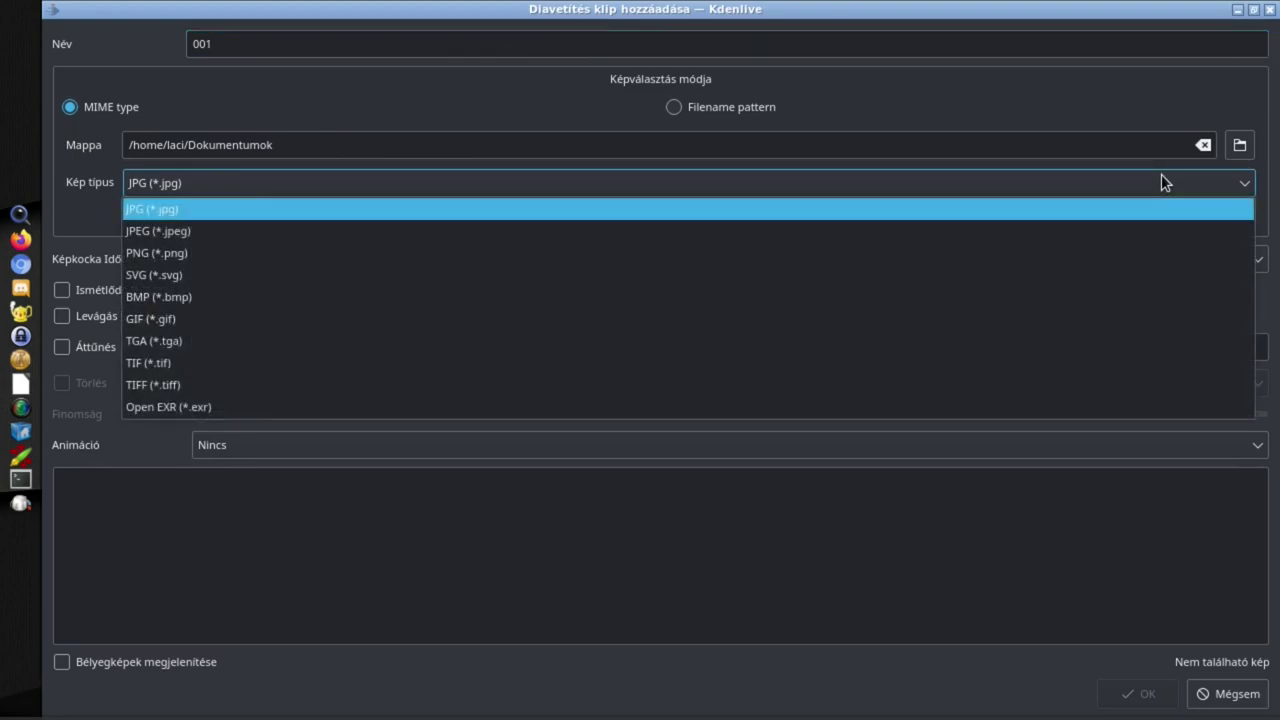
click(1162, 183)
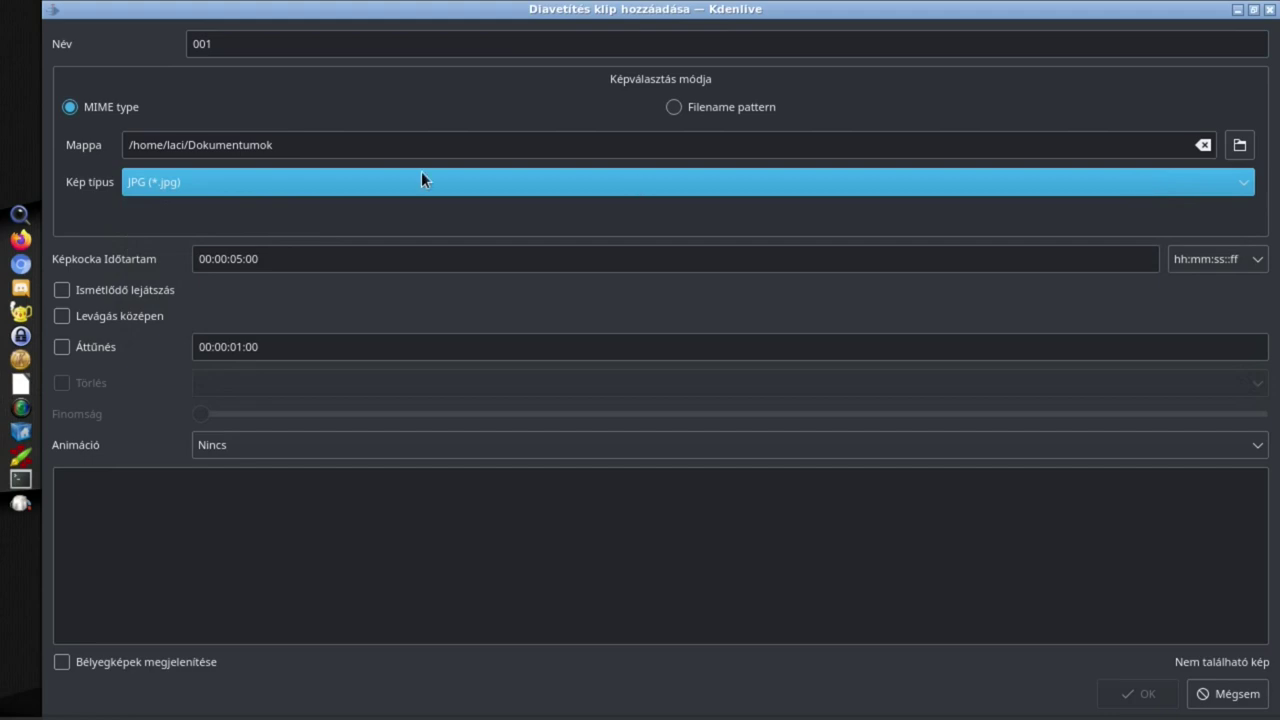
click(1240, 147)
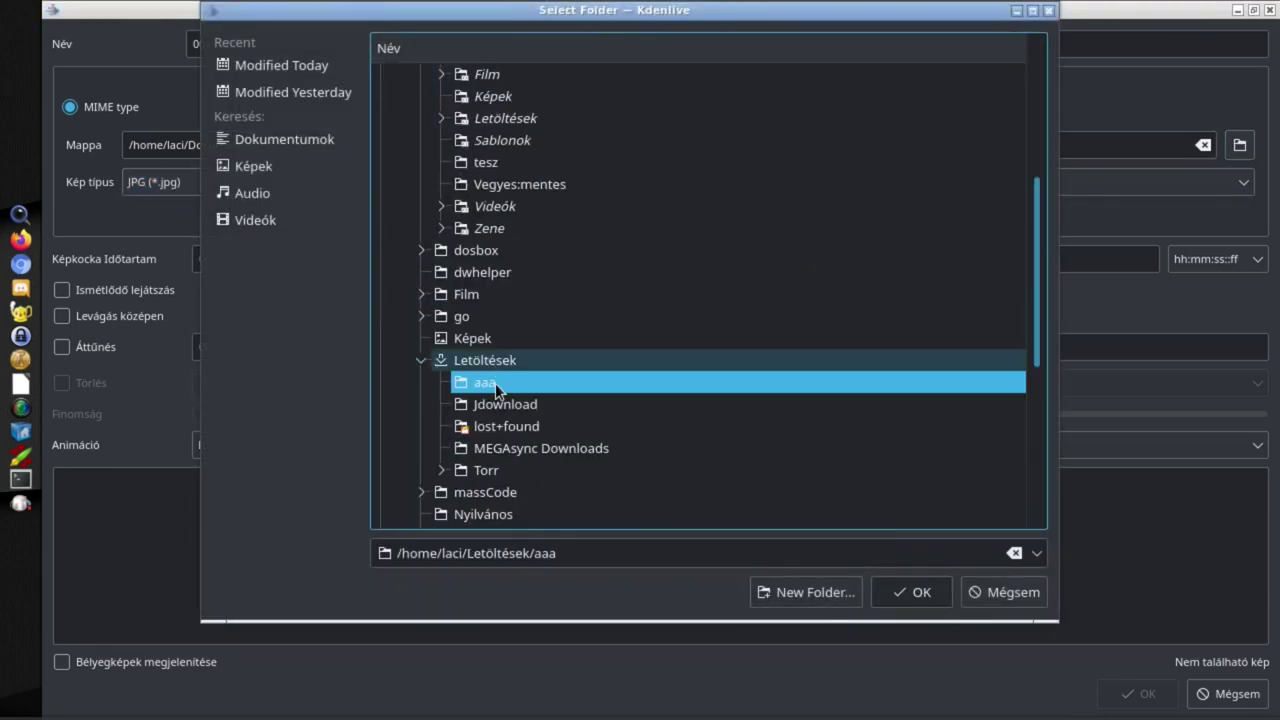
click(918, 592)
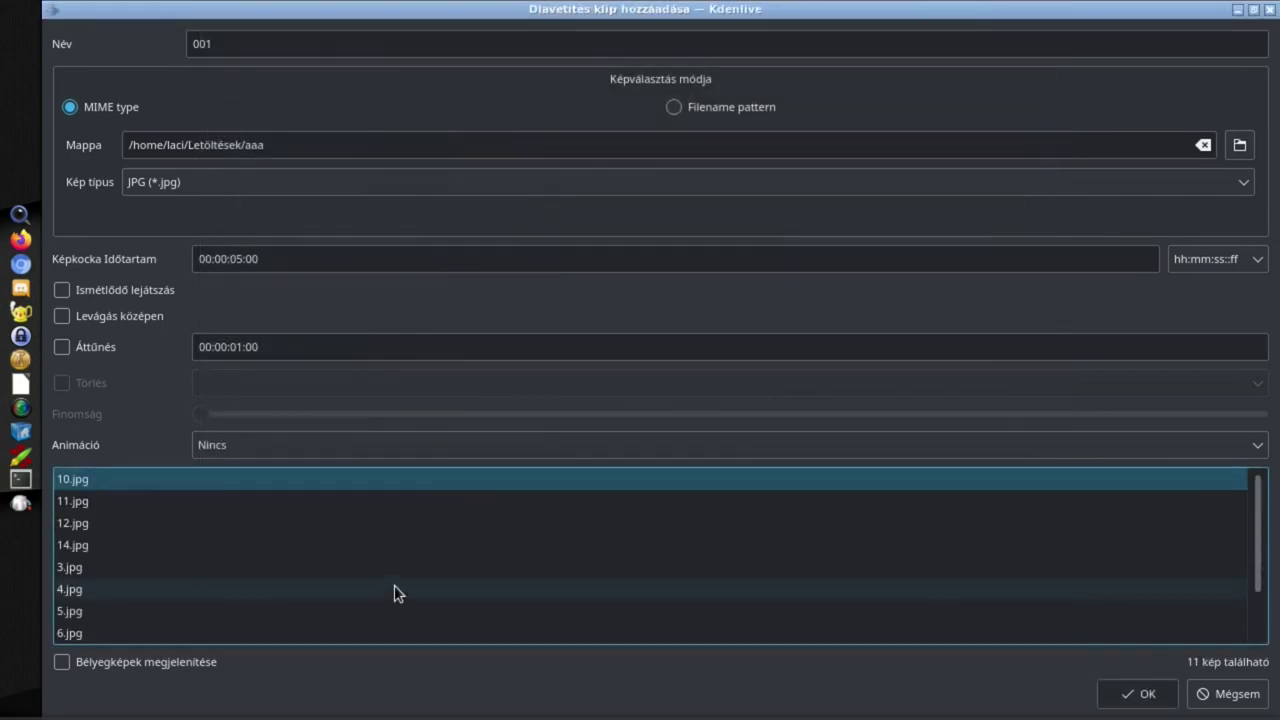
scroll(278, 561, down, 1)
scroll(278, 560, up, 1)
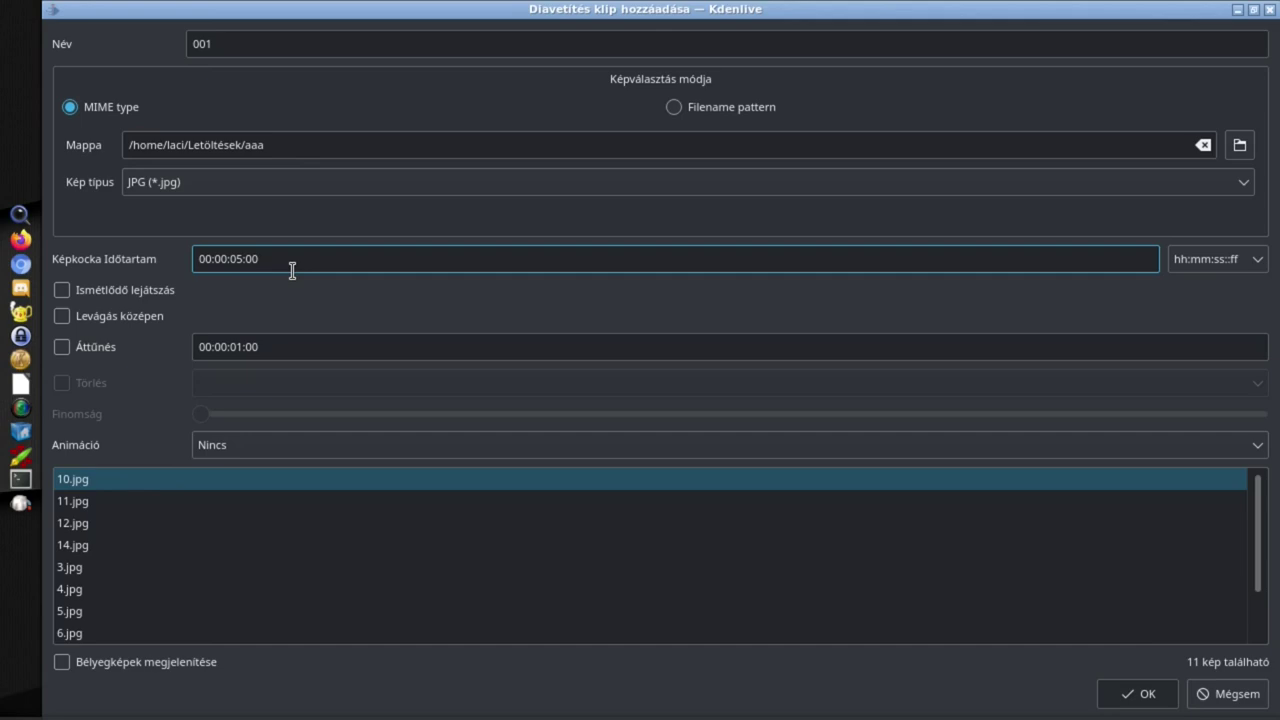
Step: Switch the slideshow's duration format to Képkockák and back to hh:mm:ss:ff
click(1256, 262)
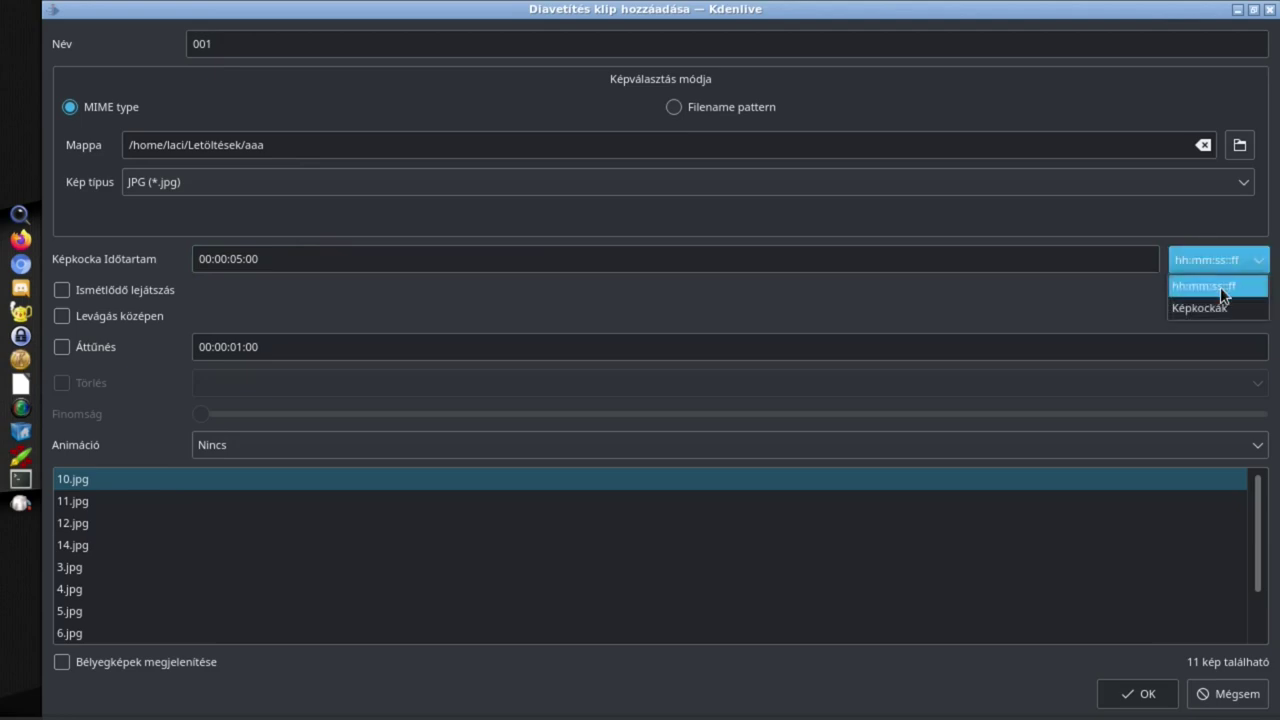
click(1208, 304)
click(1250, 263)
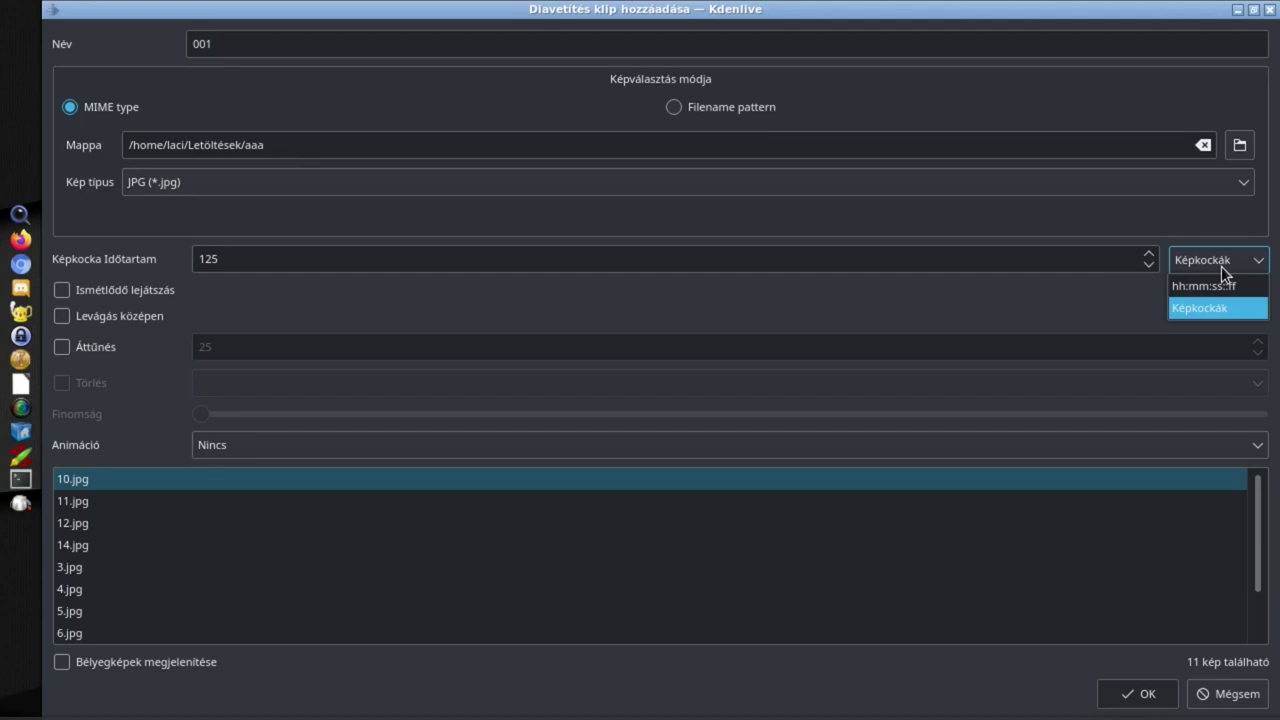
click(1205, 277)
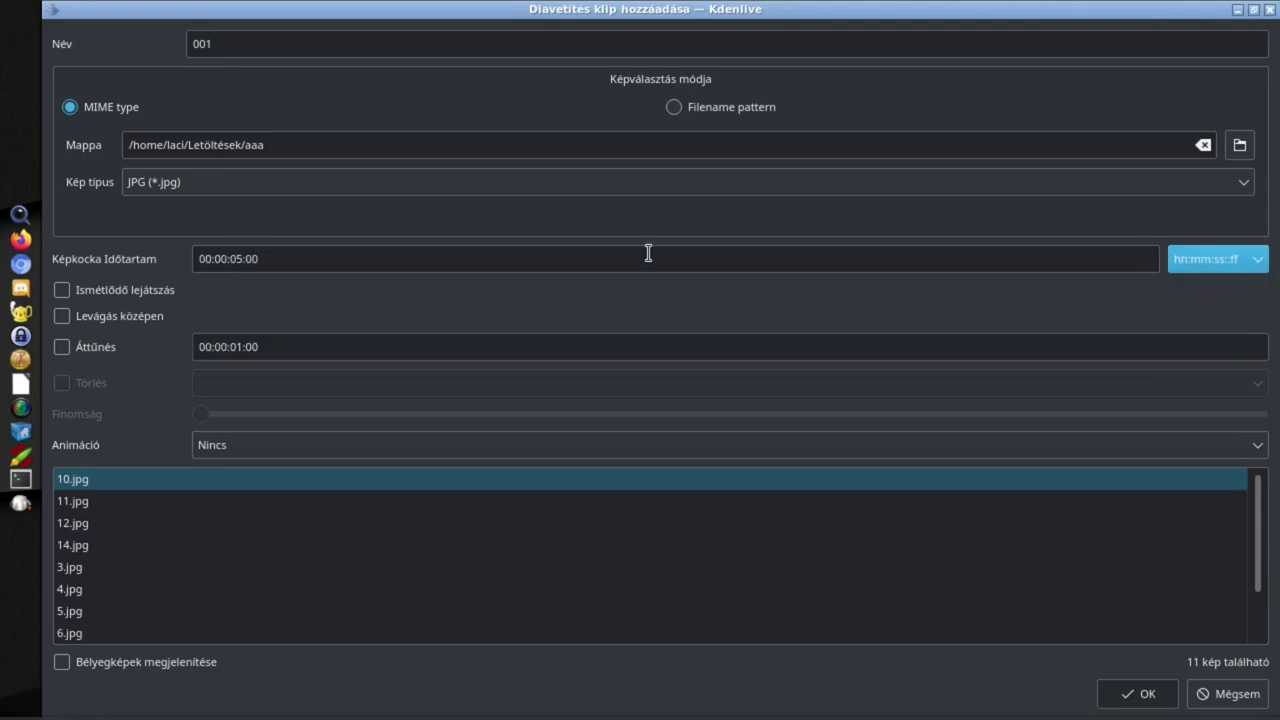
Step: Set the display duration of each slideshow image to 00:00:06:00
click(237, 258)
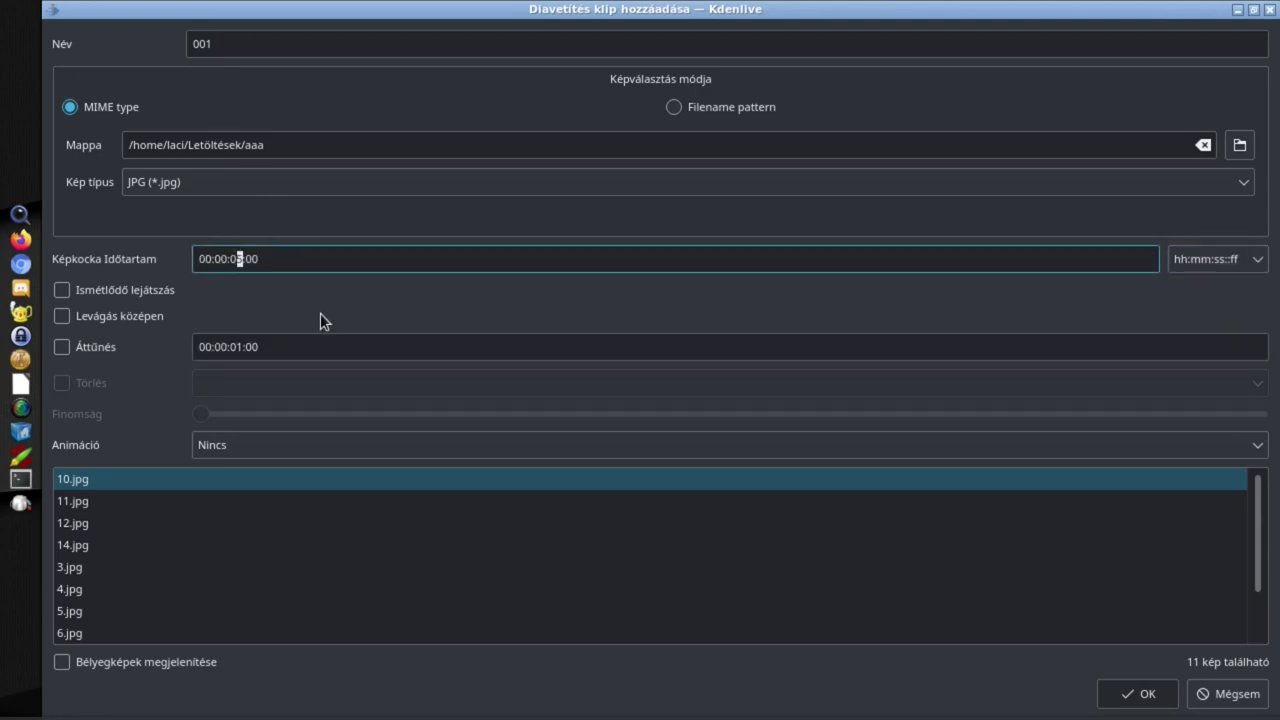
key(Delete)
text(6)
click(61, 291)
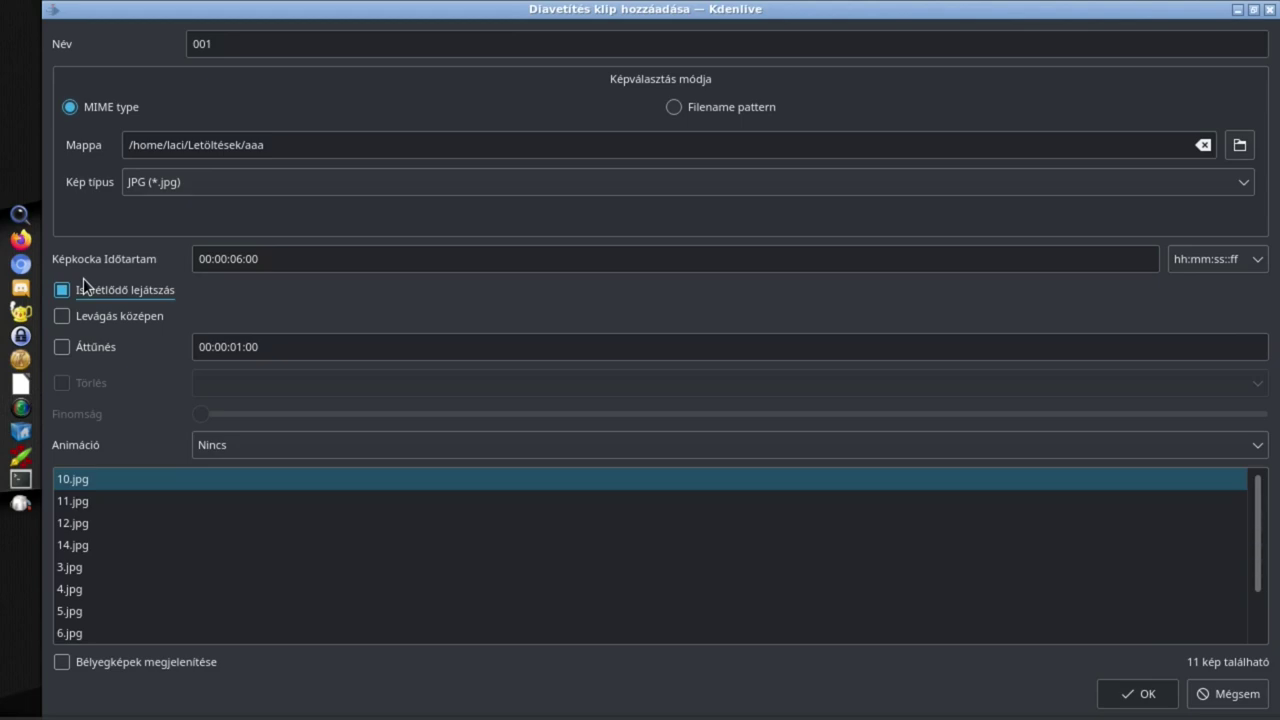
click(83, 280)
Step: Enable the Áttűnés and Törlés transition options for the slideshow clip
click(62, 347)
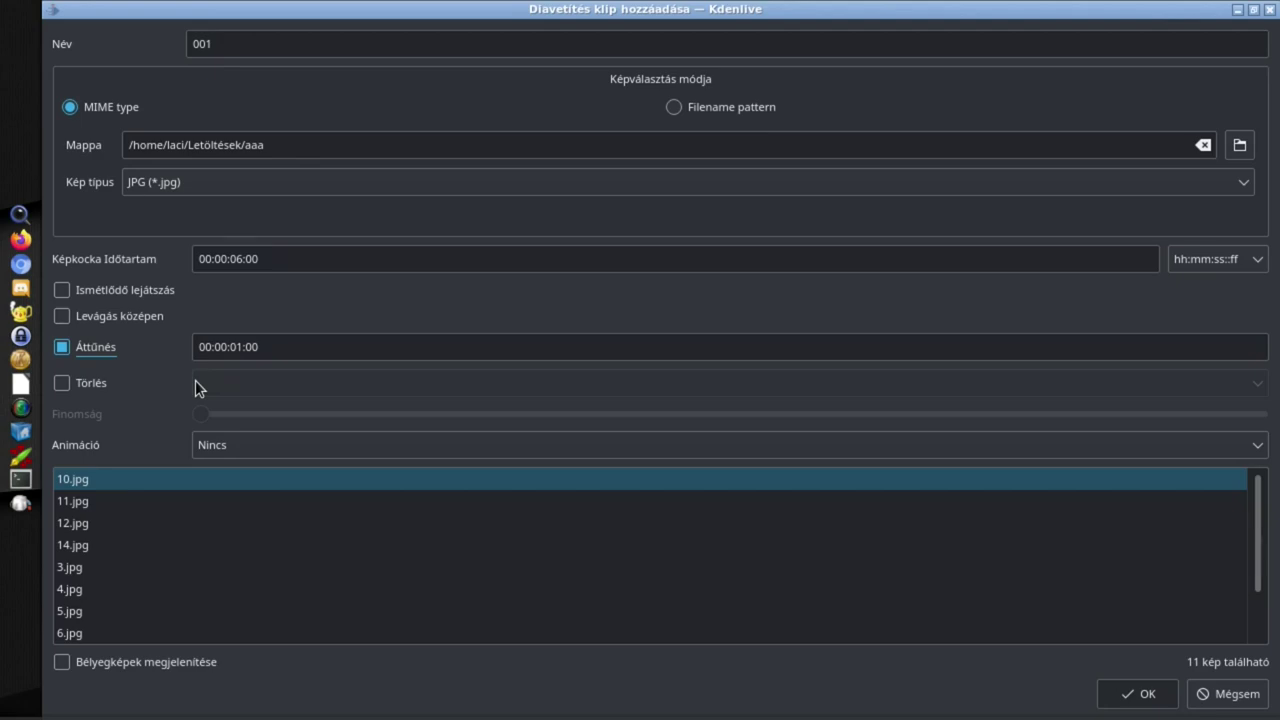
click(66, 385)
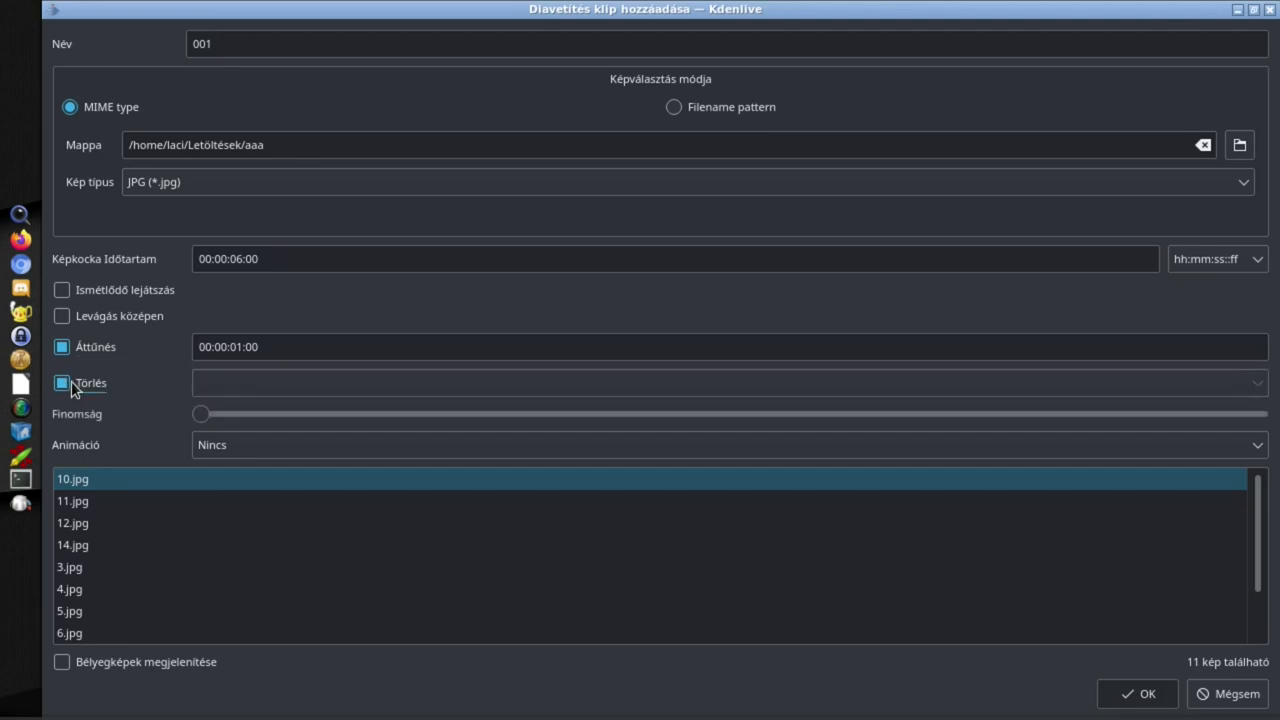
click(1254, 391)
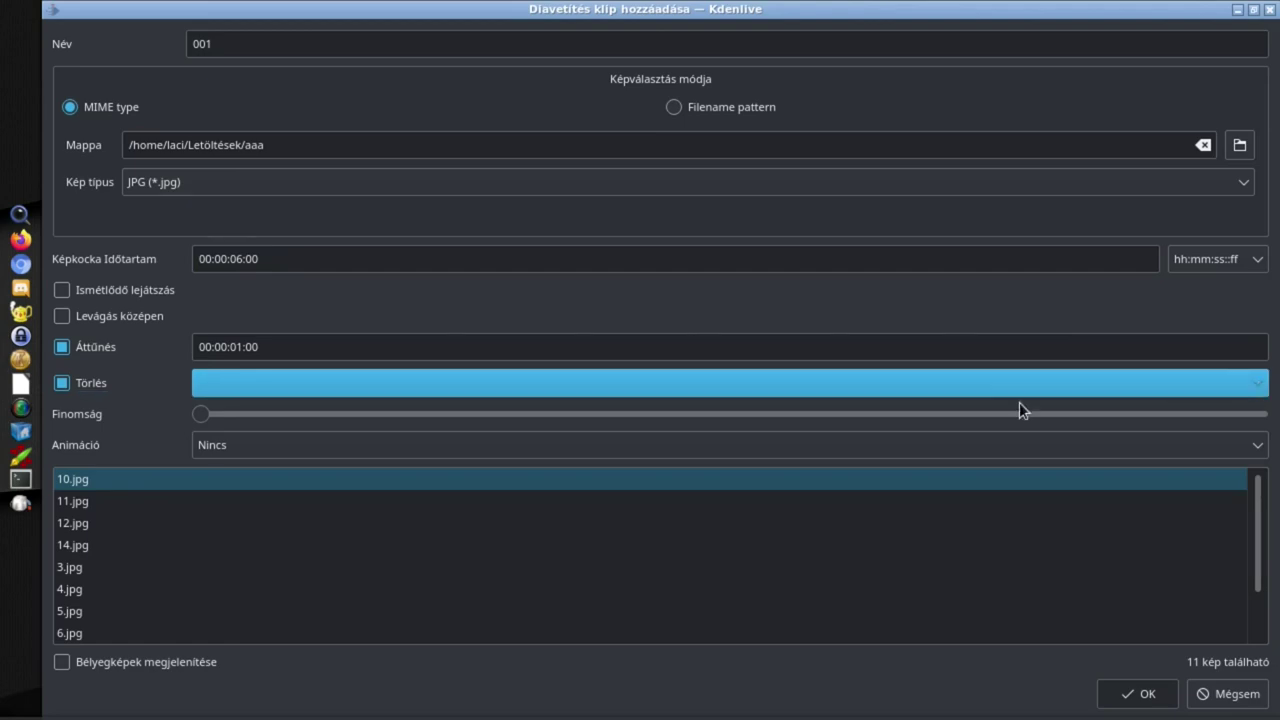
Step: Set the slideshow's animation to Görgetés és nagyítás and Finomság to about a quarter of its range, and create the clip
click(377, 446)
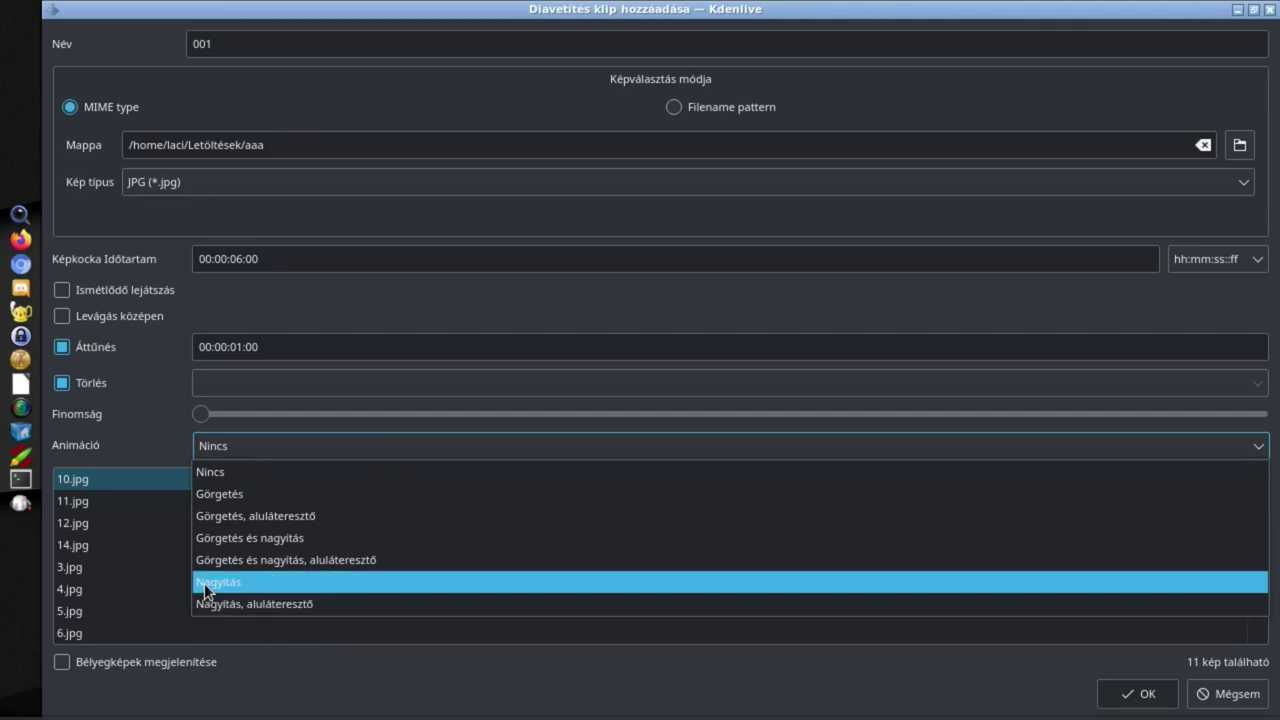
click(251, 538)
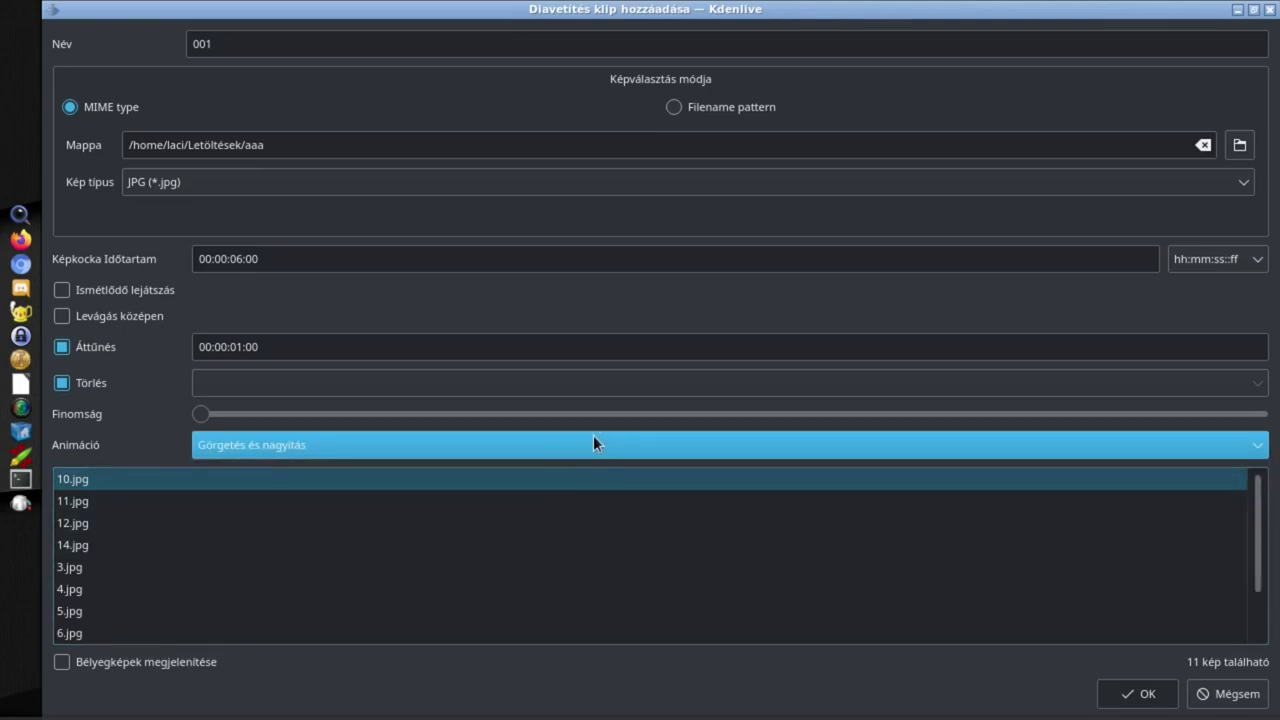
drag(201, 414, 487, 416)
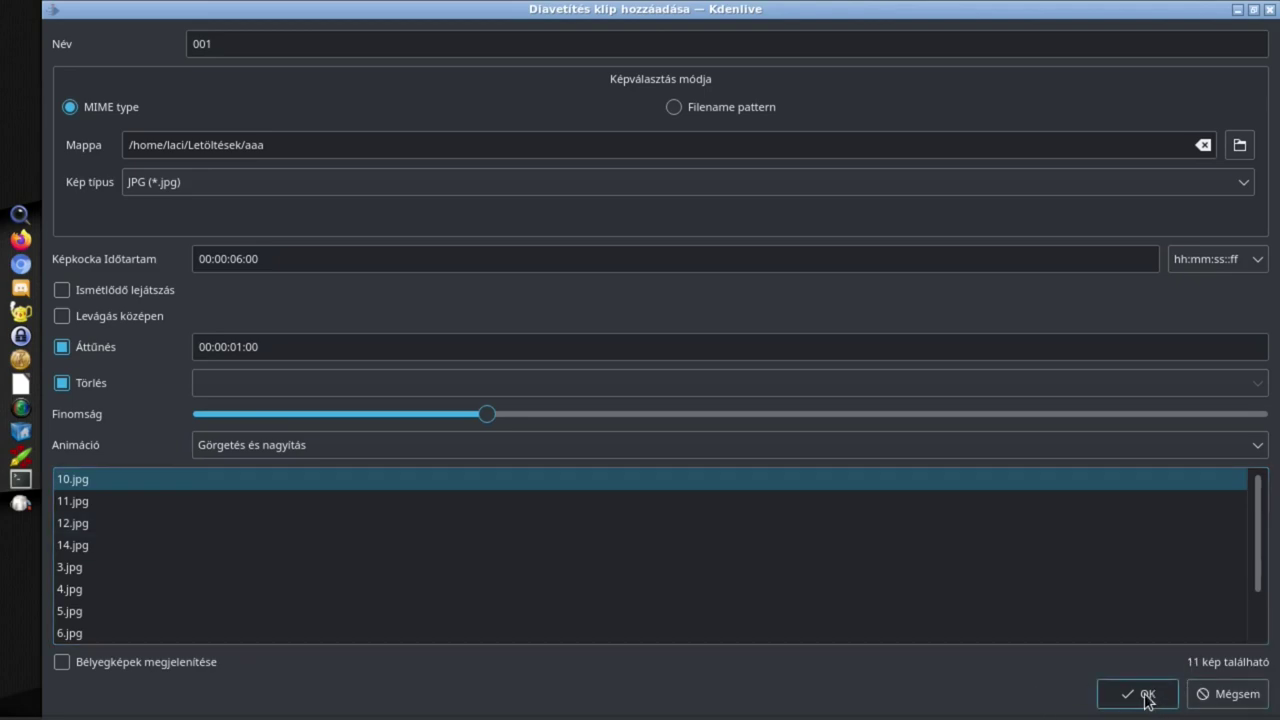
scroll(526, 586, down, 1)
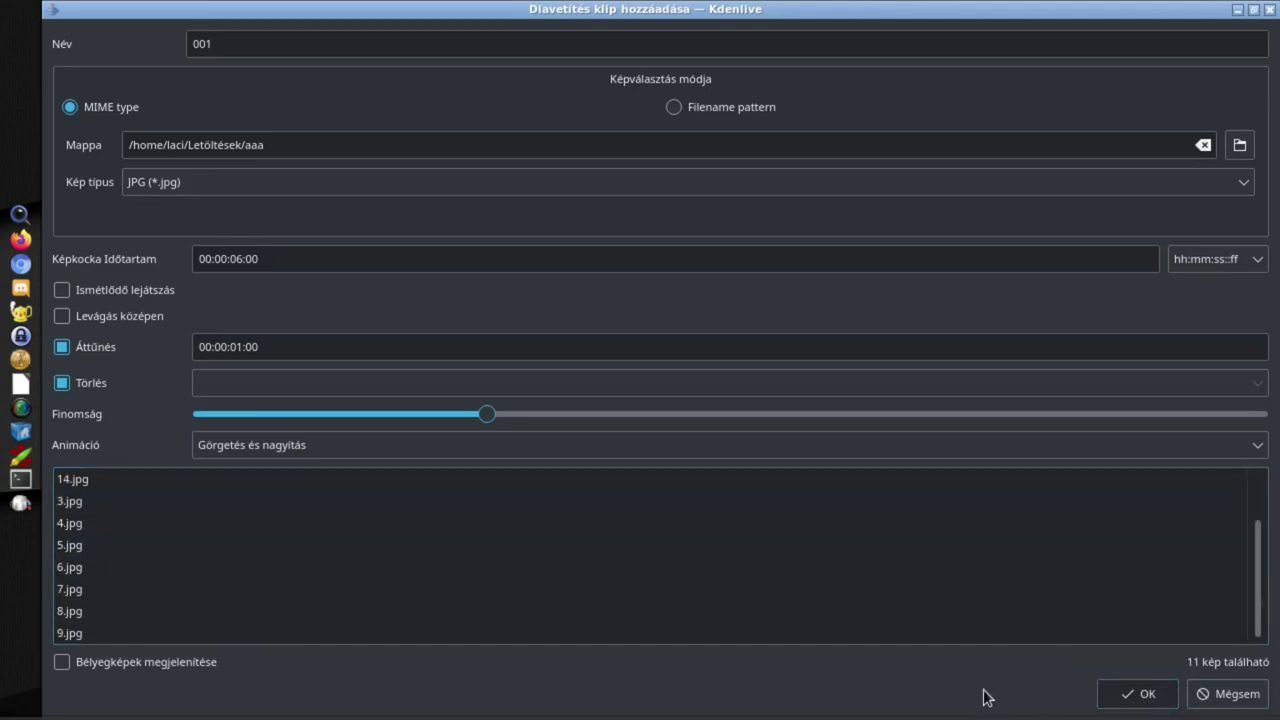
click(1146, 699)
click(1147, 695)
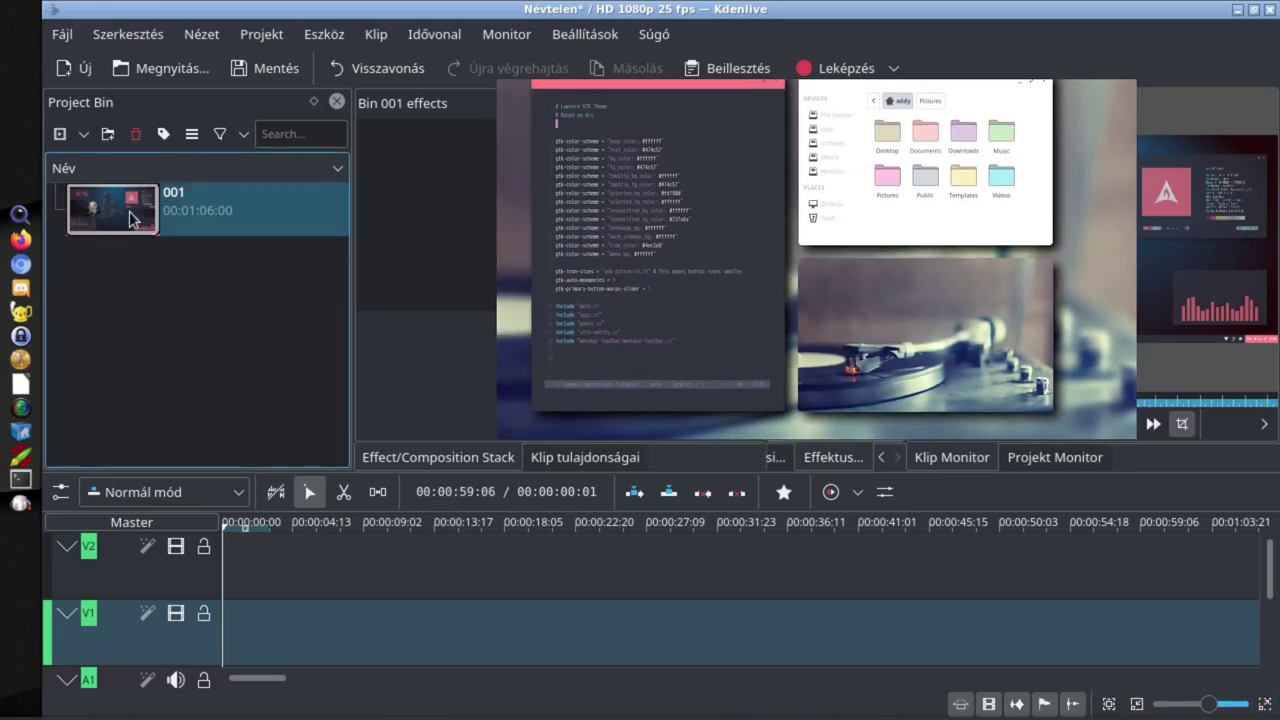
Step: Place slideshow clip 001 at the beginning of video track V1
drag(140, 222, 114, 243)
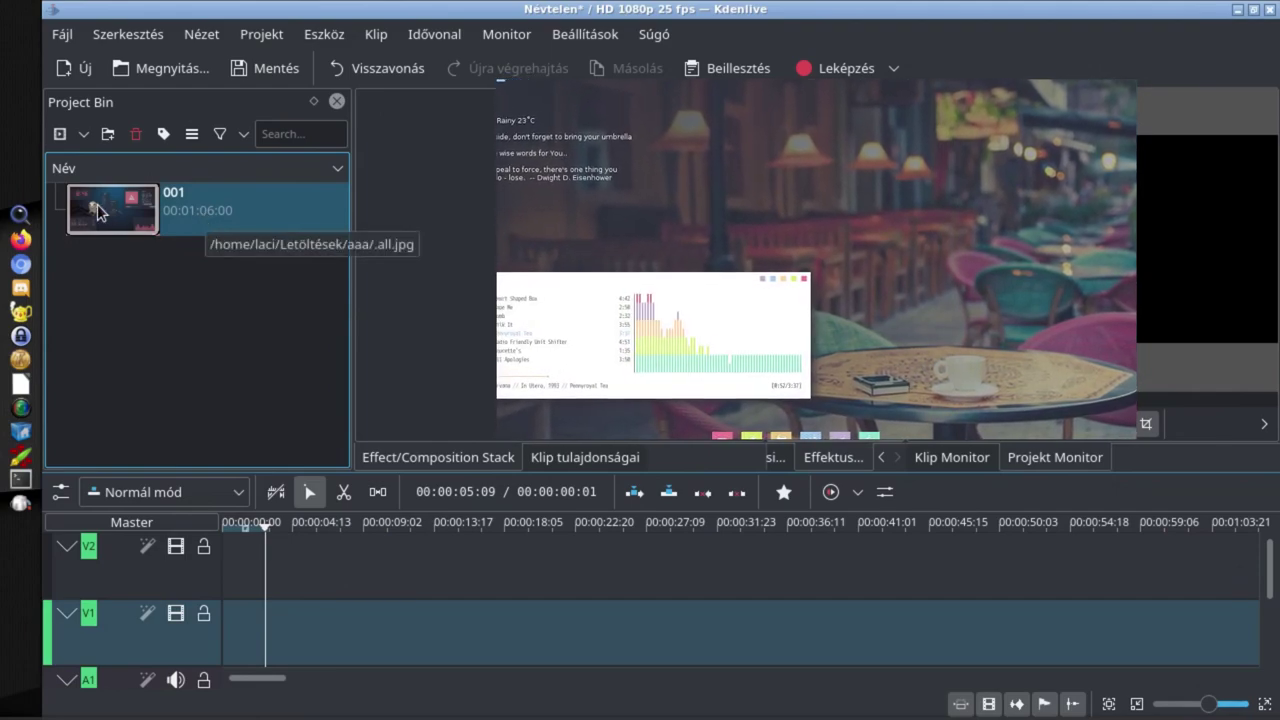
drag(109, 211, 251, 631)
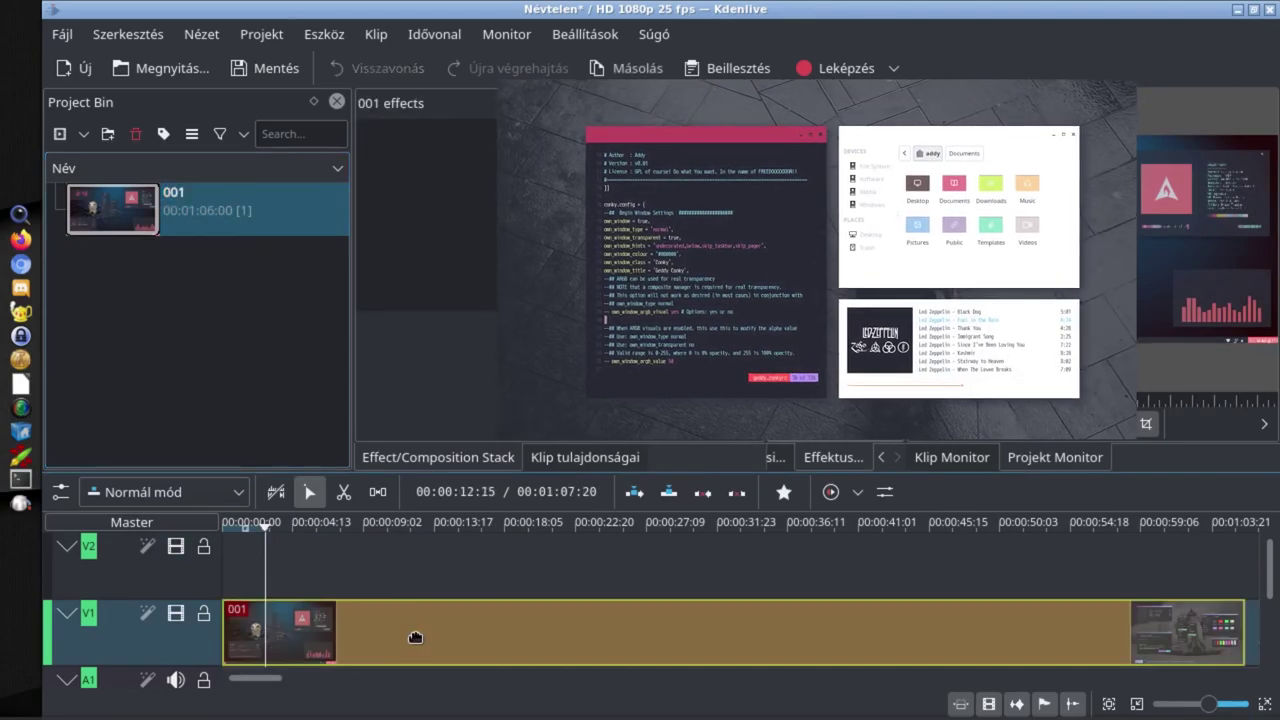
Step: Scrub through slideshow clip 001 on the timeline and play it near the beginning to check the images and transitions
click(404, 532)
drag(404, 532, 1081, 533)
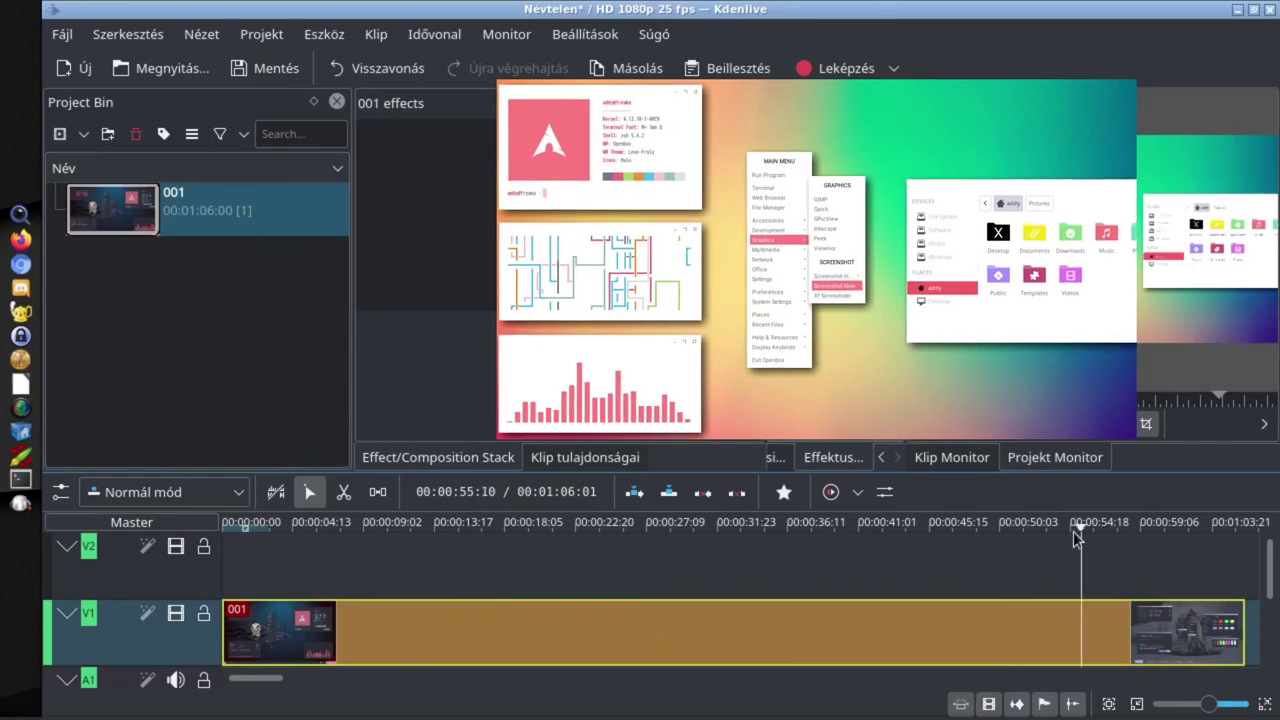
click(240, 531)
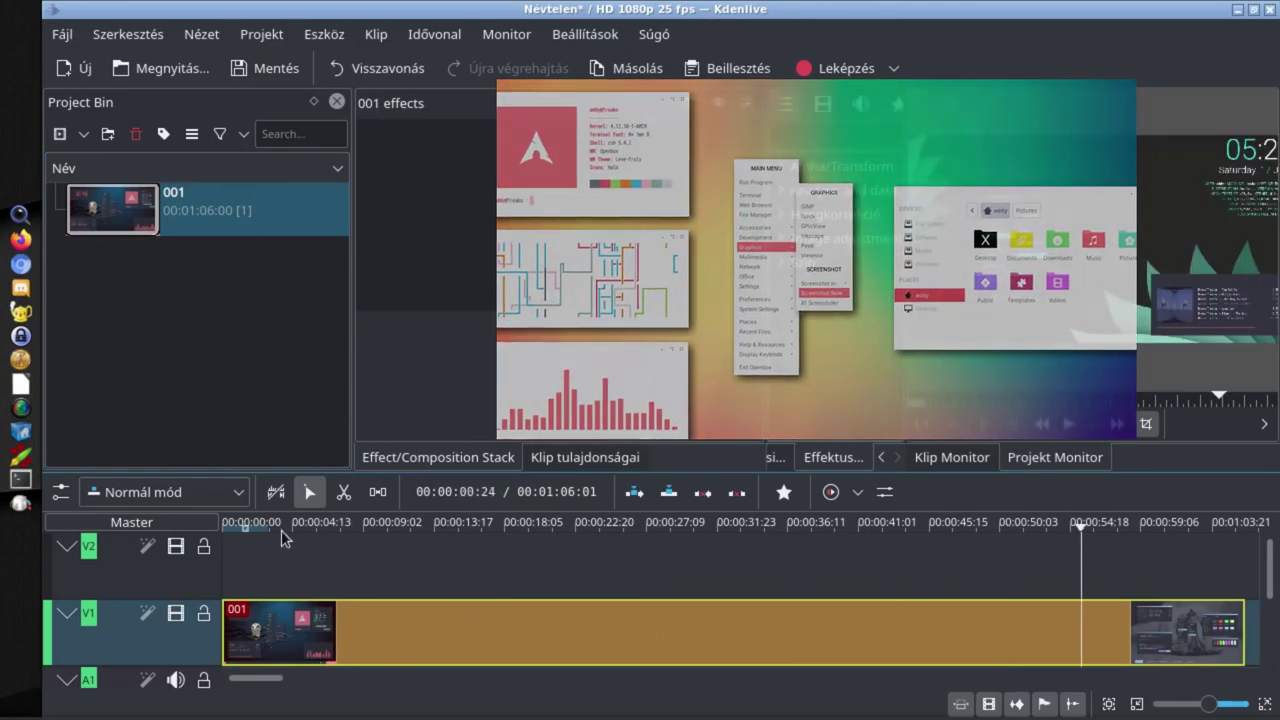
click(297, 528)
key(space)
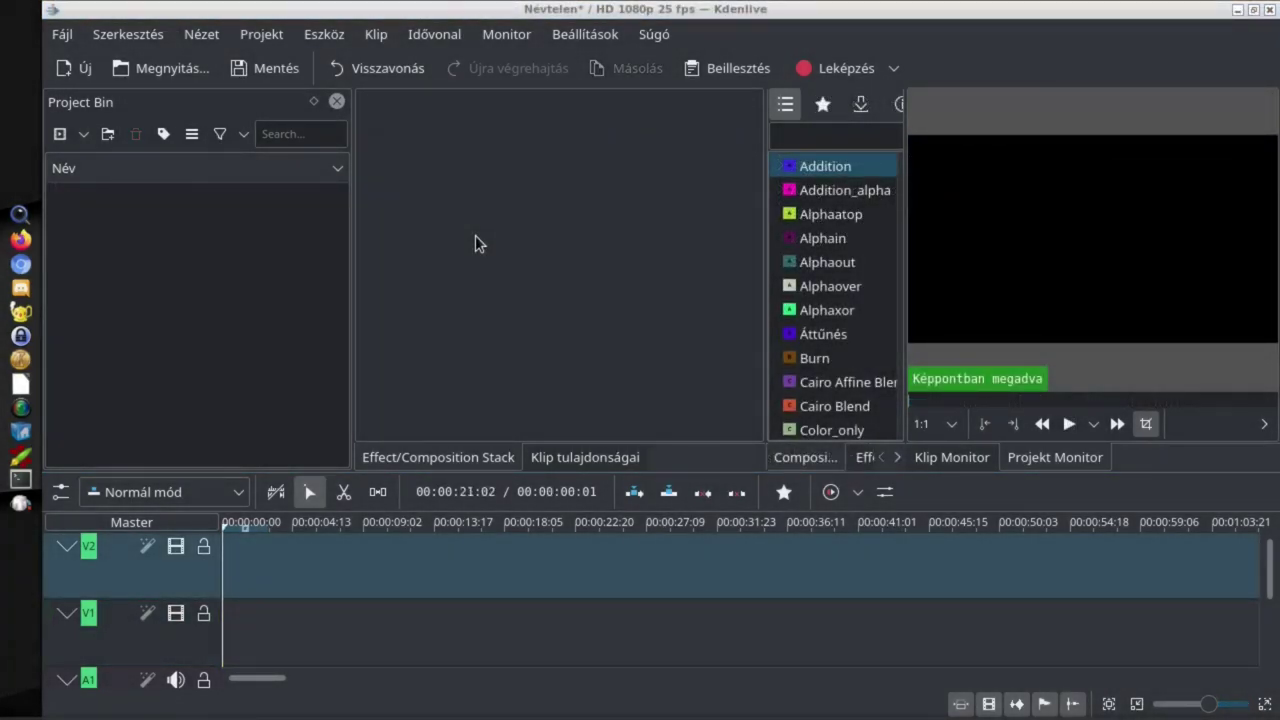
Step: Open the Counter generator to create a counter clip
click(265, 36)
mouse_move(325, 252)
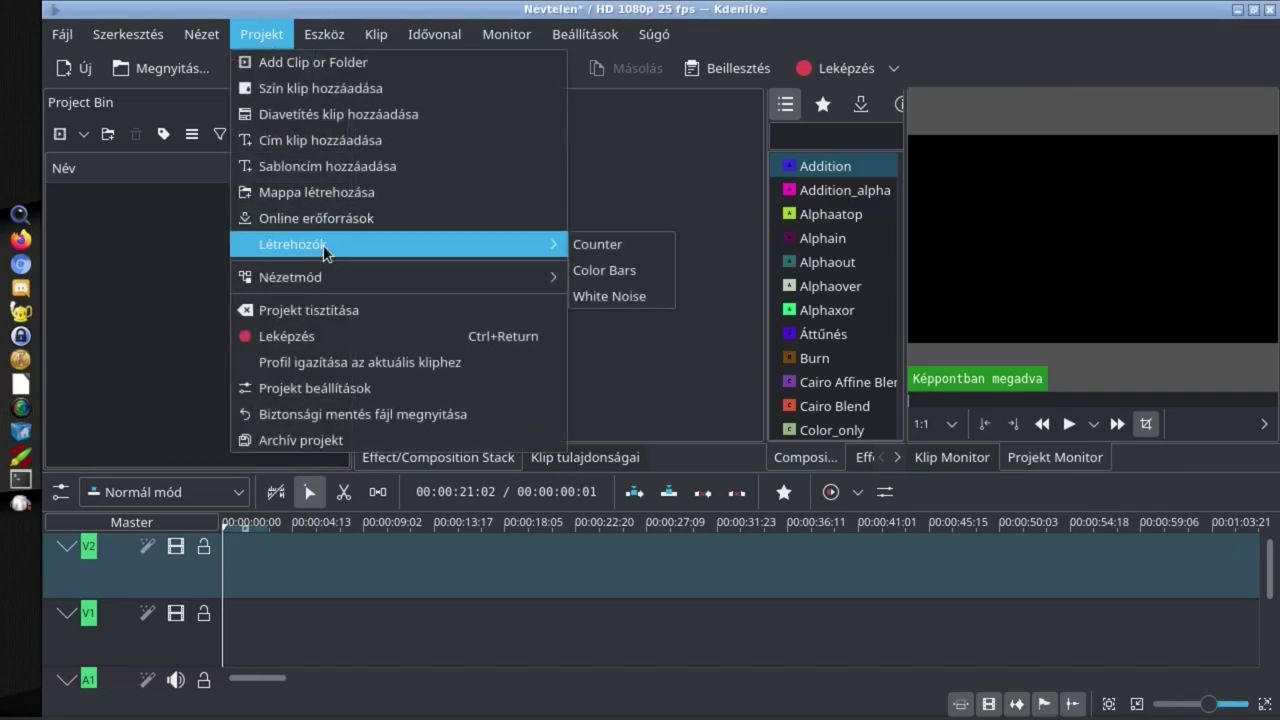
click(621, 245)
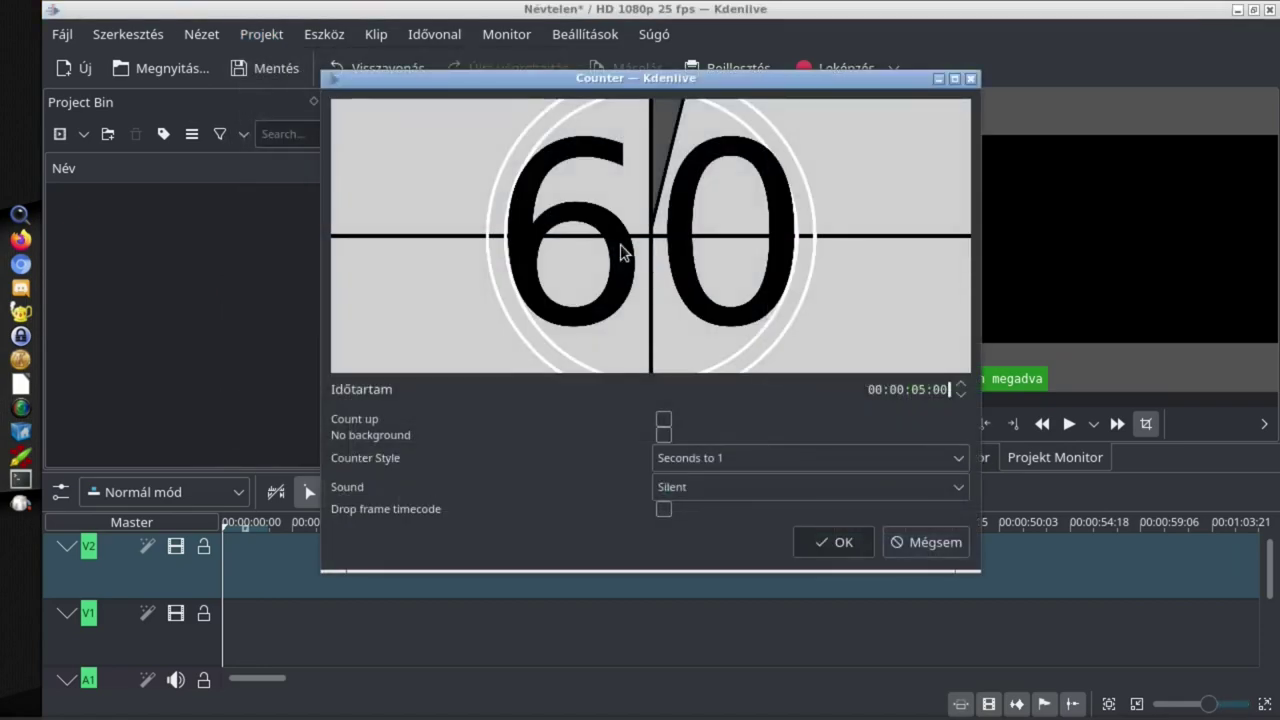